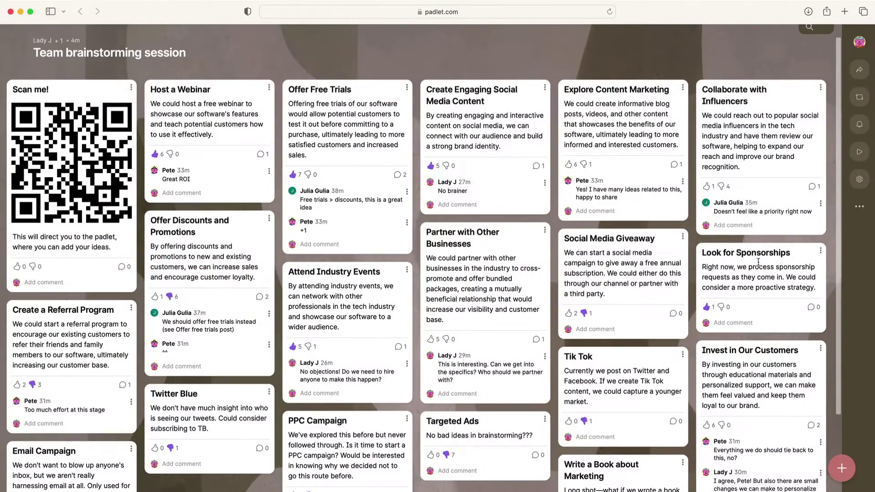
scroll(757, 261, down, 3)
scroll(752, 286, up, 2)
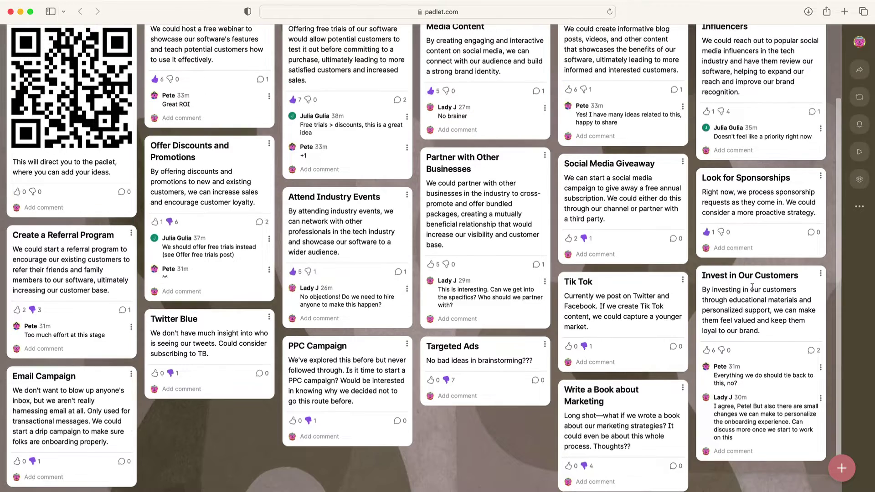
scroll(751, 288, up, 2)
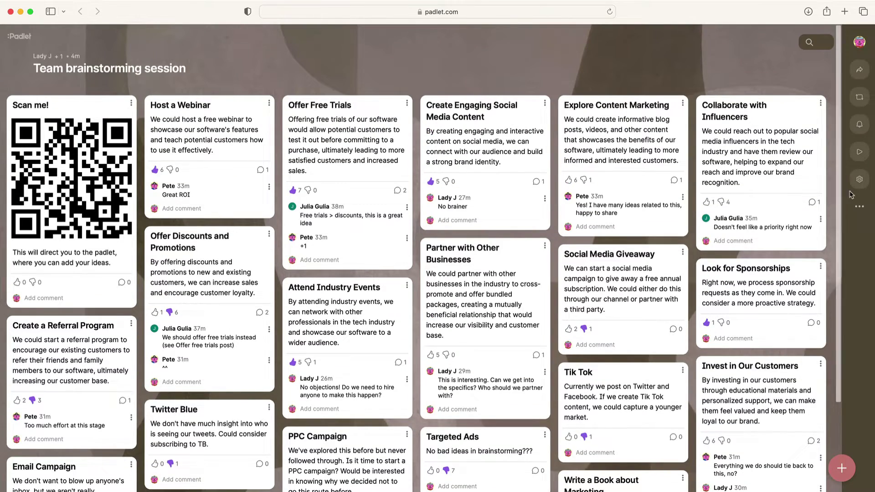
Step: Turn on 'Group posts by section' in the brainstorming board's settings
click(859, 178)
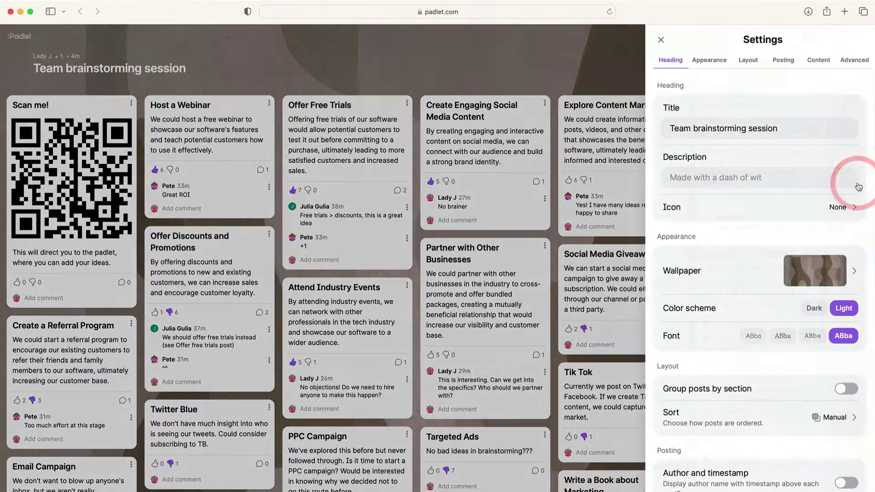
click(844, 390)
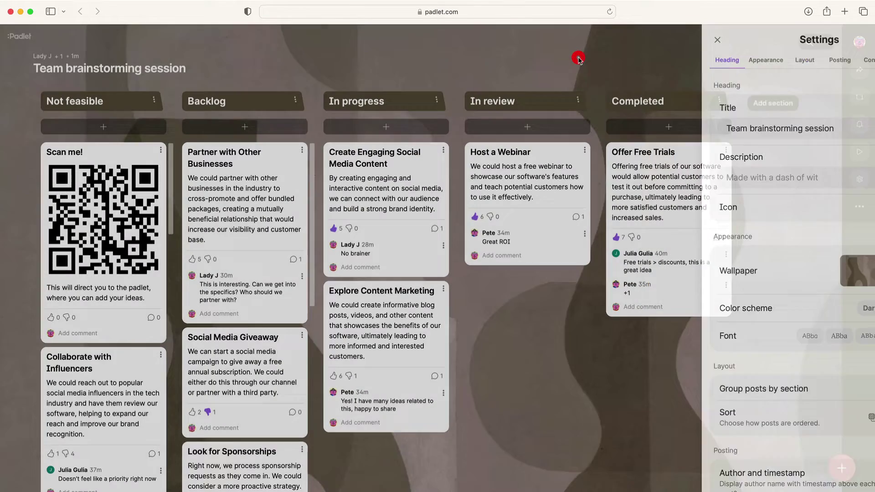
click(579, 60)
scroll(246, 308, down, 3)
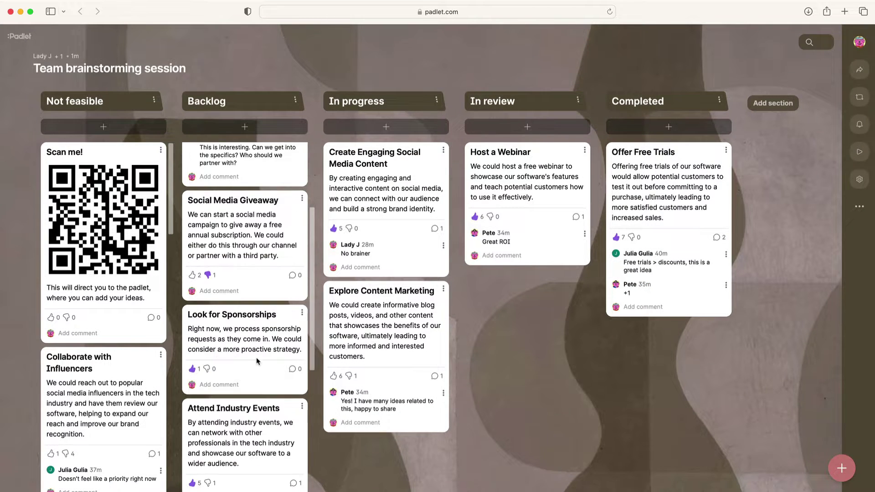
scroll(246, 308, down, 3)
scroll(257, 356, up, 3)
scroll(257, 357, up, 3)
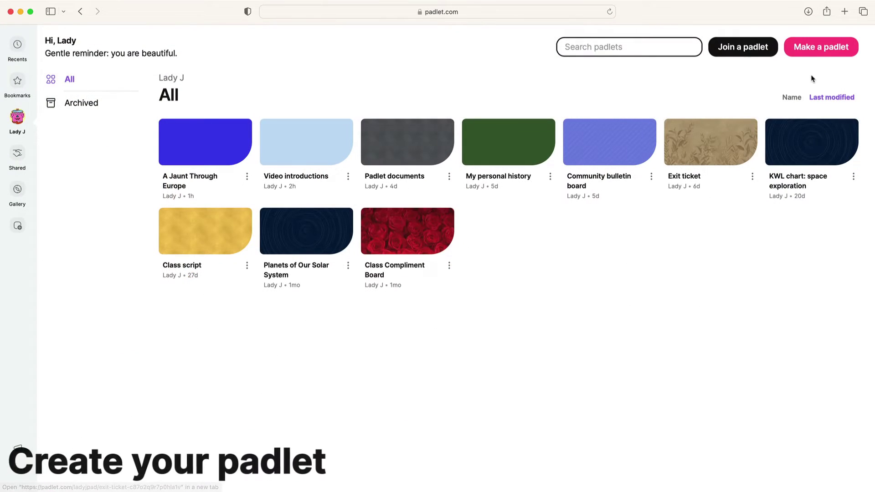
Step: Create a new Wall padlet and select its title to rename it 'Team brainstorming session'
click(820, 47)
mouse_move(701, 136)
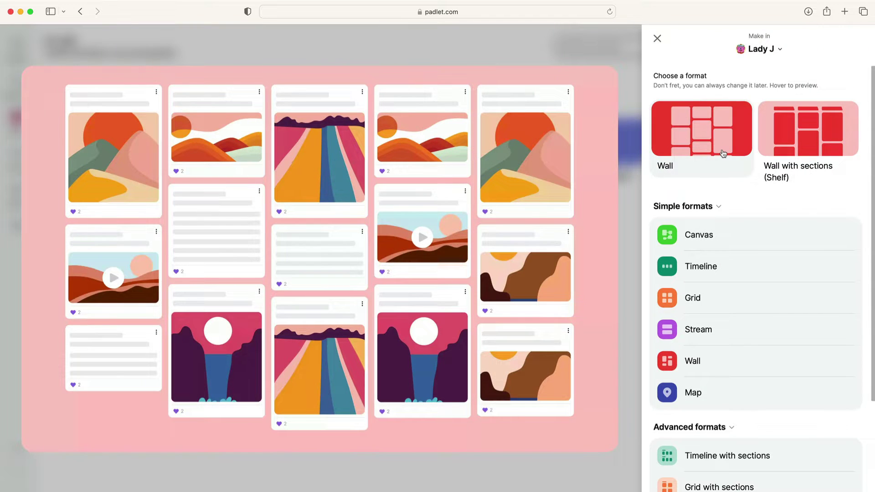
click(723, 153)
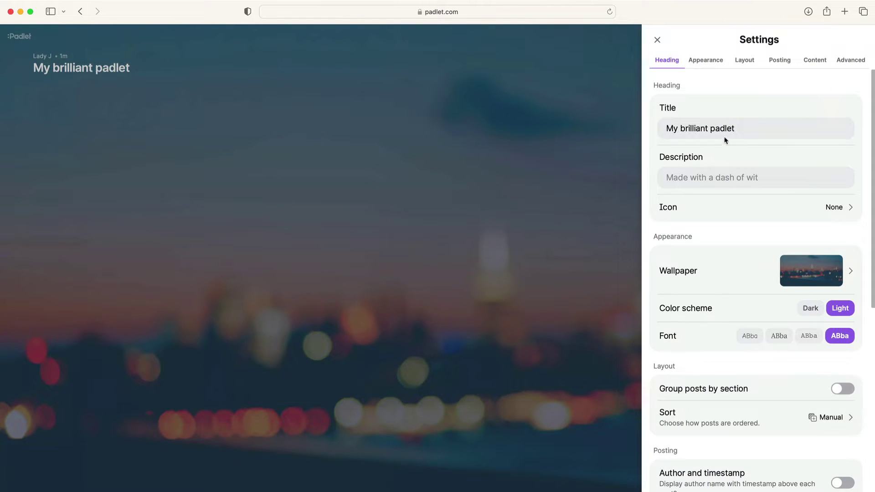
click(727, 129)
triple_click(727, 128)
text(Te)
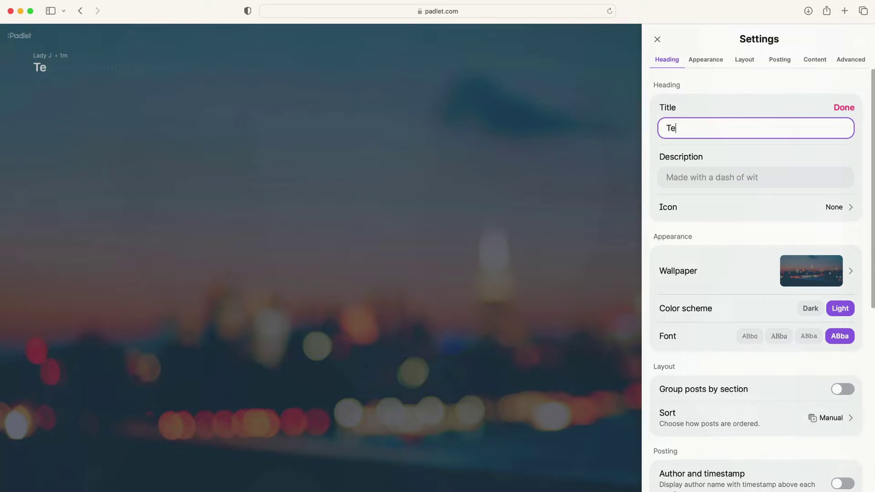
Step: Download the padlet's QR code image from its sharing options
click(858, 68)
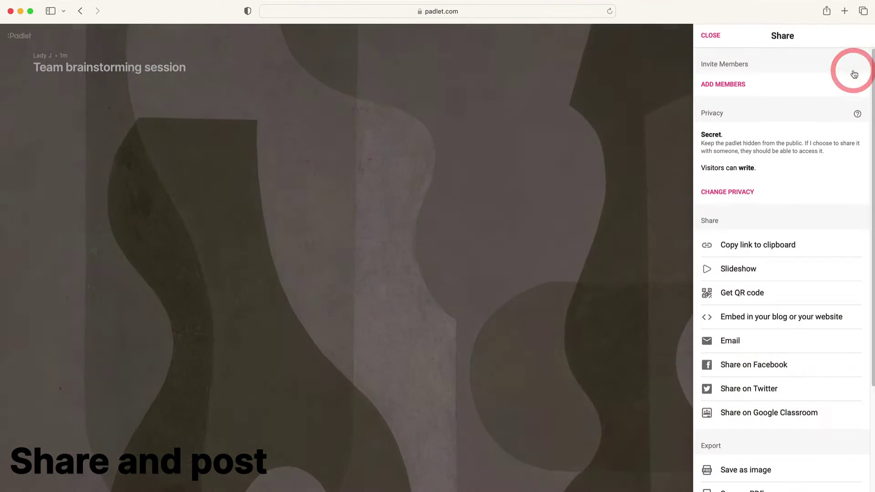
click(810, 293)
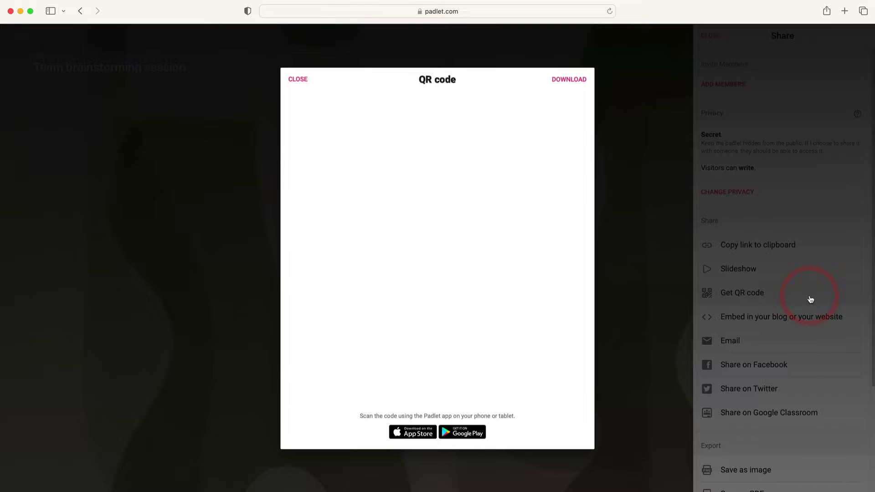
click(569, 79)
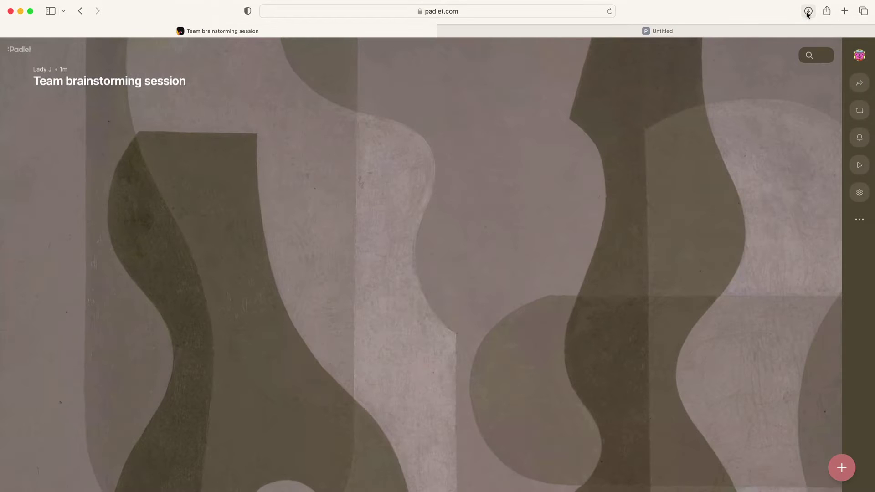
Step: Post the downloaded qr_code.png onto the board and publish it
click(808, 11)
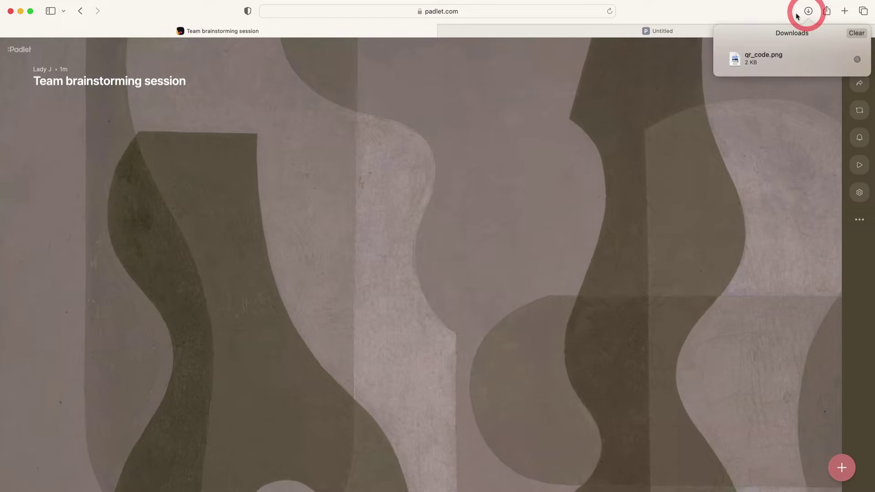
drag(763, 57, 449, 264)
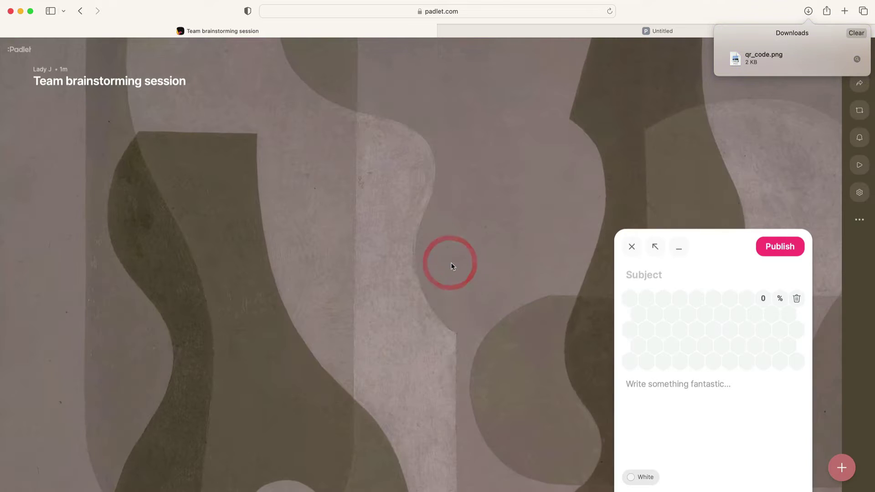
click(777, 251)
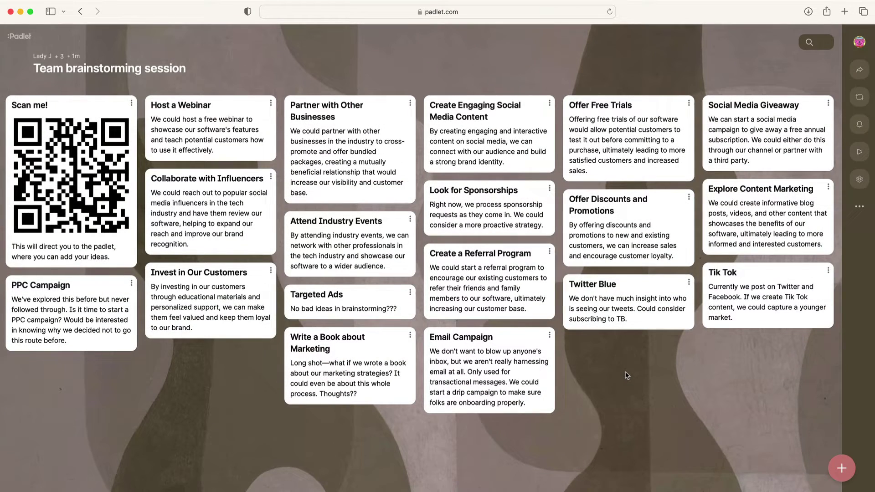
Step: Enable comments and set post reactions to Vote (upvote/downvote), then save
click(857, 180)
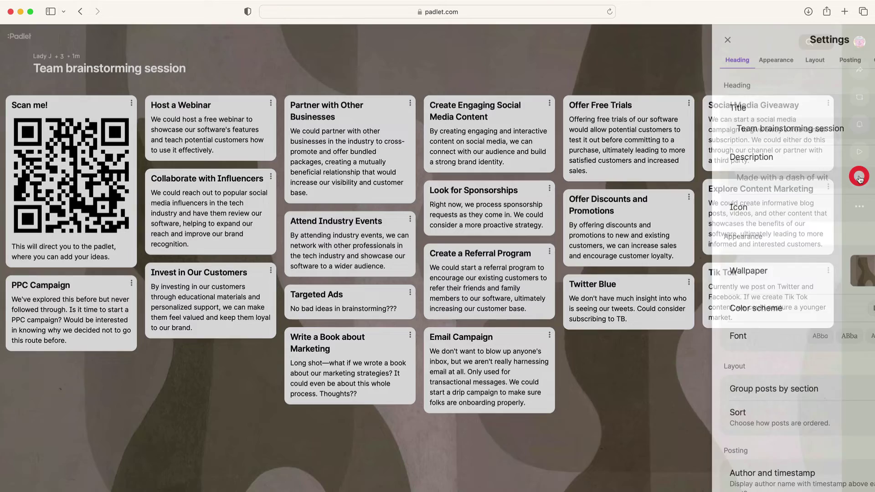
scroll(797, 259, down, 5)
scroll(796, 259, down, 5)
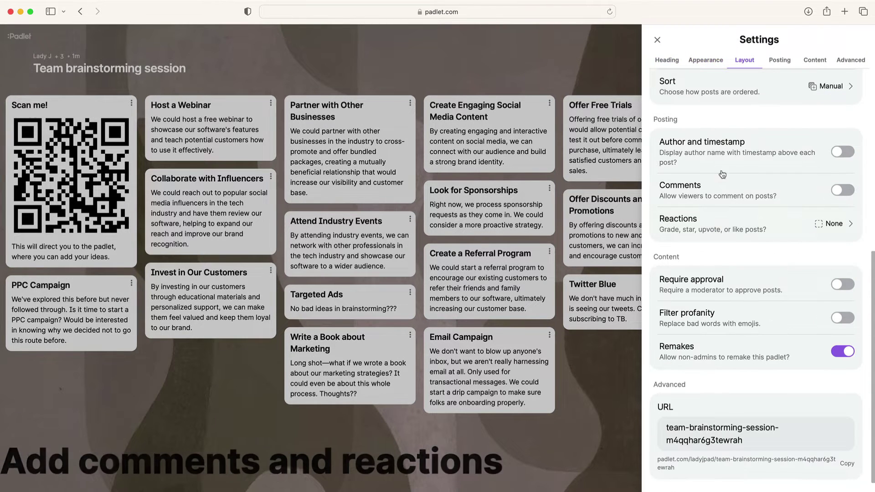
click(843, 191)
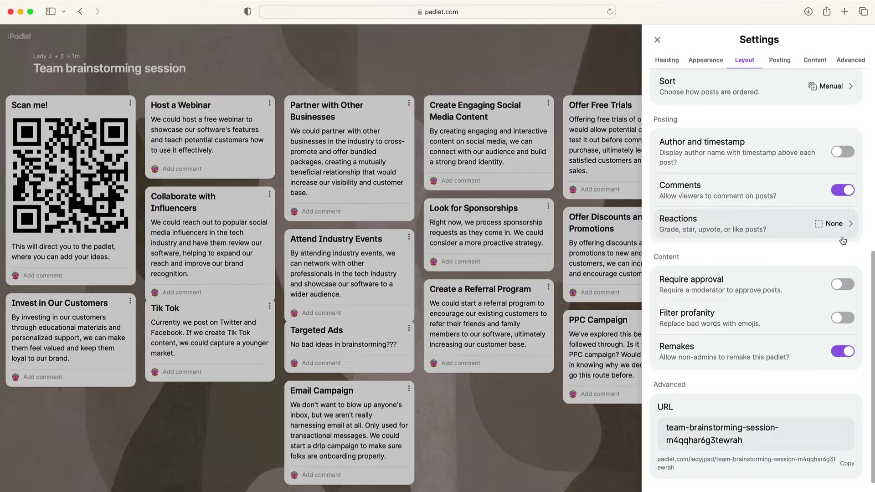
click(833, 223)
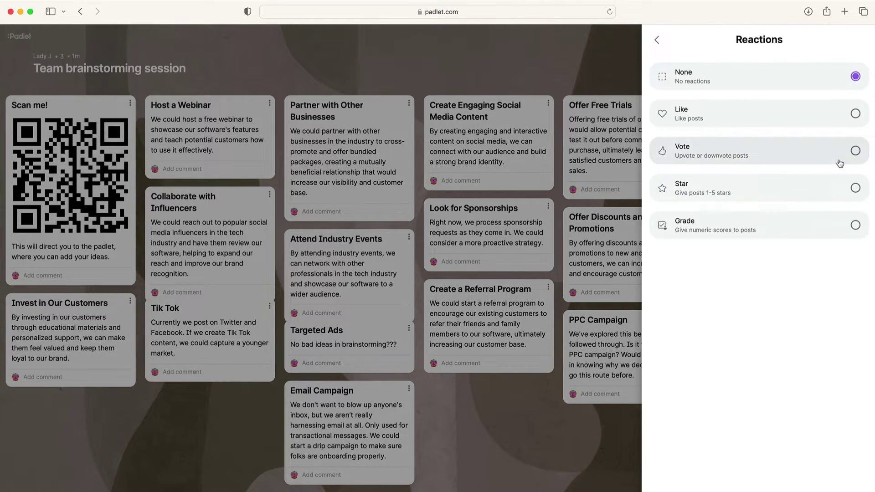
click(855, 151)
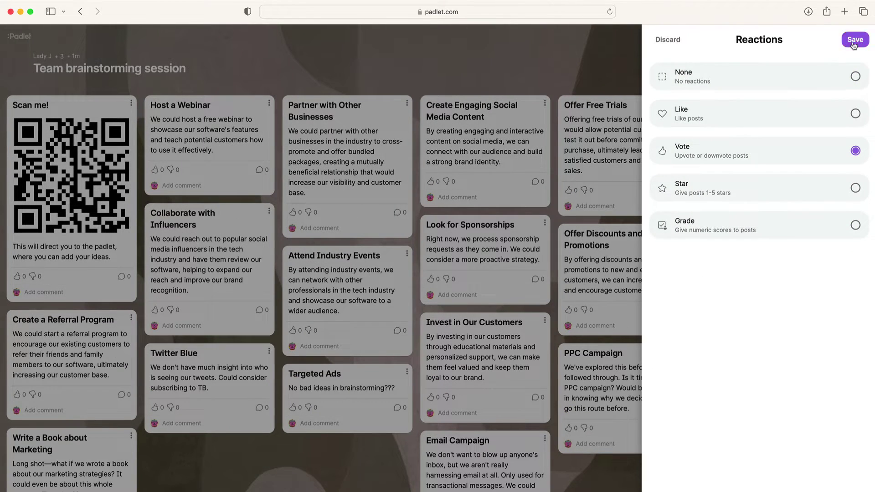
click(854, 39)
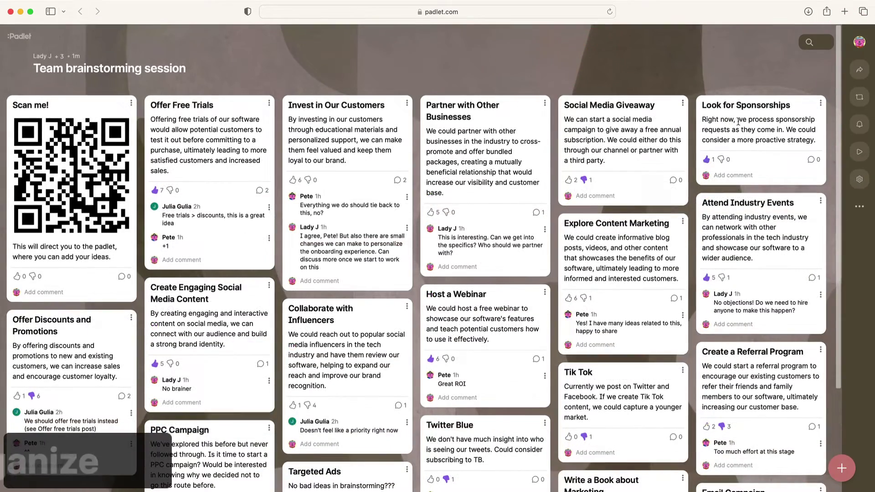
Step: Sort the board's posts by votes, most to least, and save the setting
click(856, 180)
scroll(752, 274, down, 3)
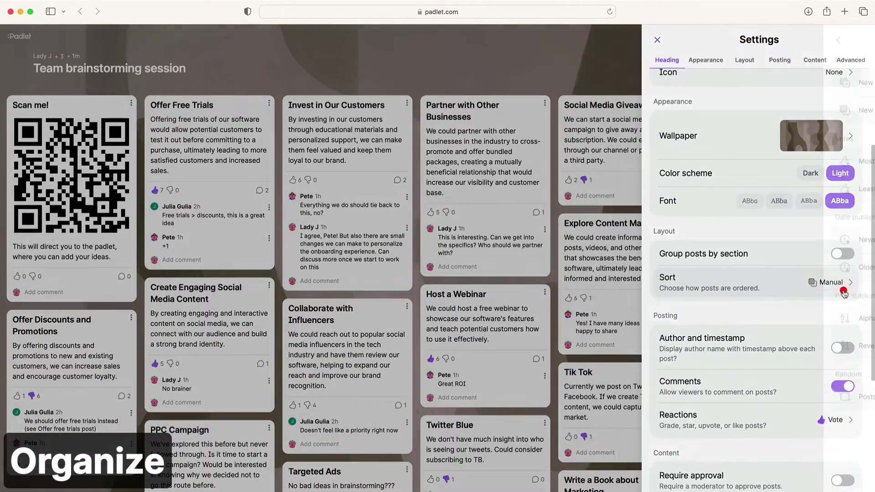
click(837, 283)
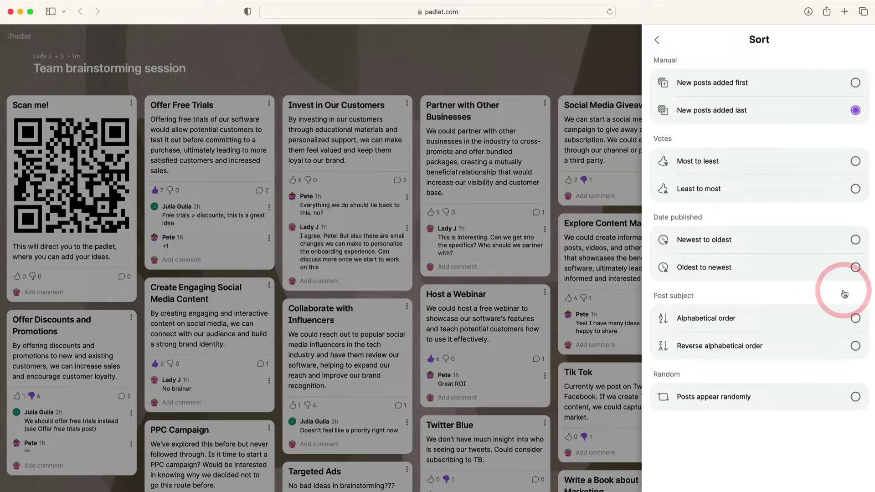
click(855, 162)
click(855, 39)
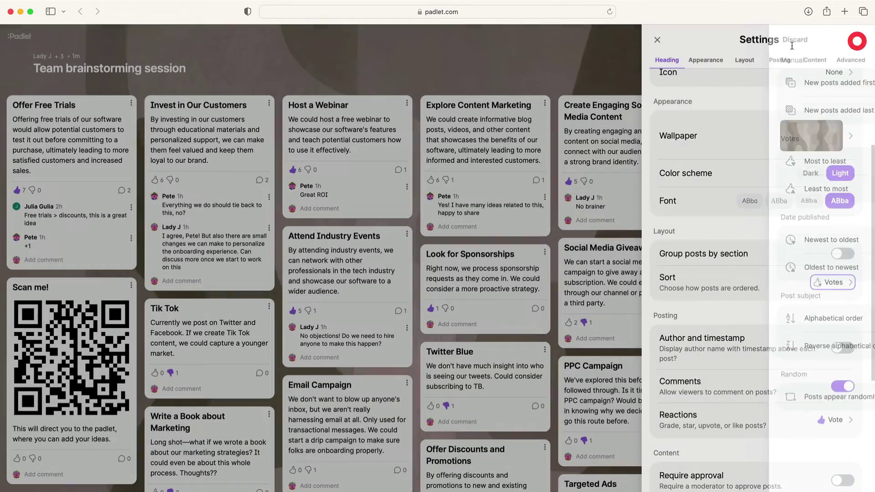
click(859, 39)
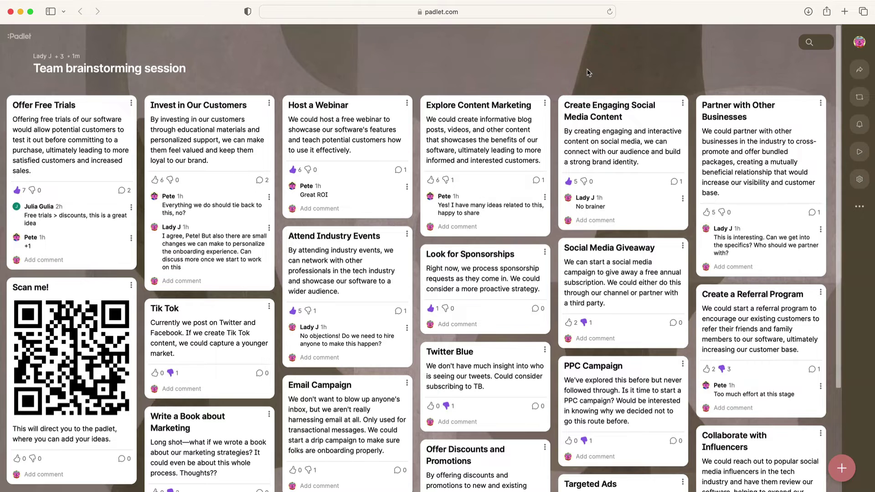
click(857, 180)
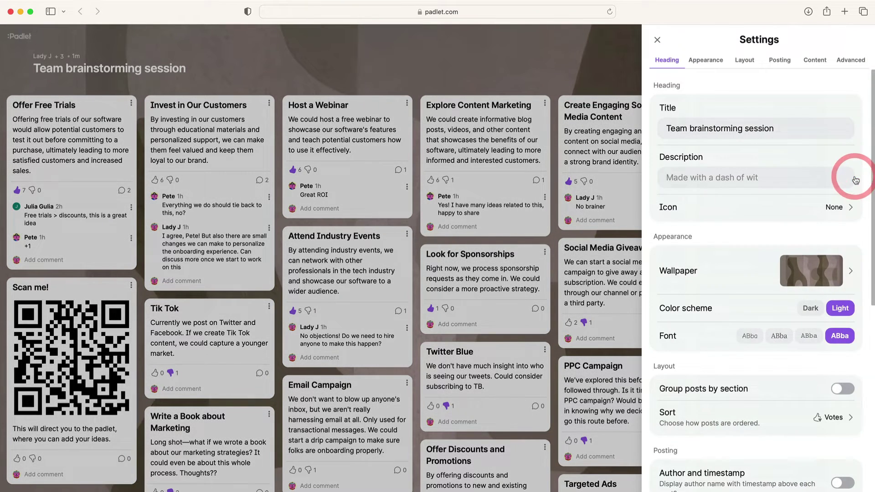
scroll(752, 204, down, 3)
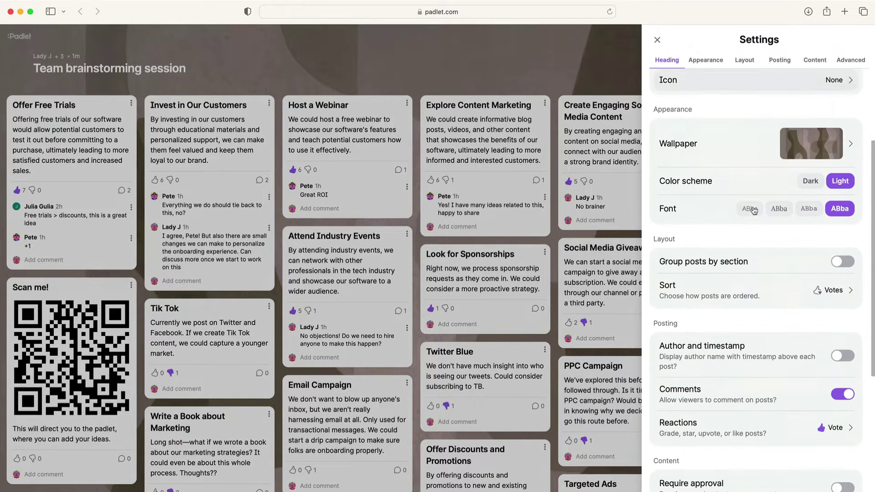
Step: Turn on section grouping and start renaming the first section
click(843, 261)
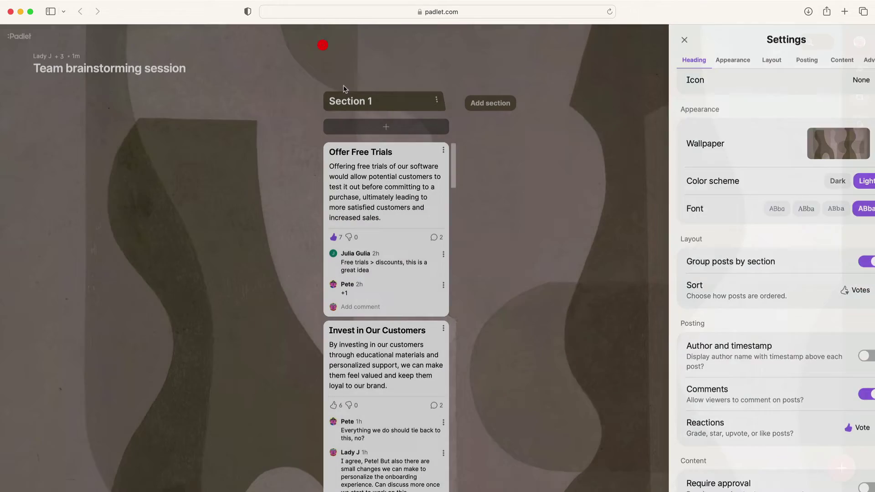
click(323, 46)
double_click(356, 101)
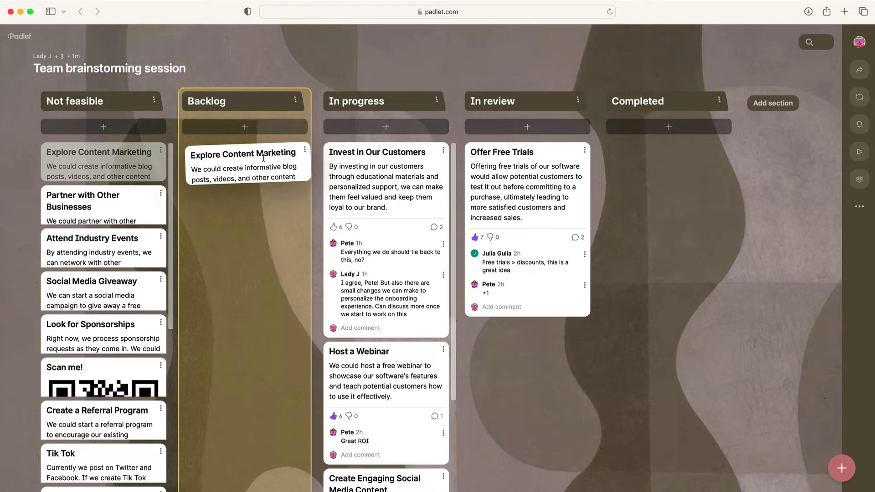
Step: File Explore Content Marketing and Partner with Other Businesses under Backlog, Host a Webinar under In review
drag(88, 164, 244, 174)
drag(506, 164, 663, 160)
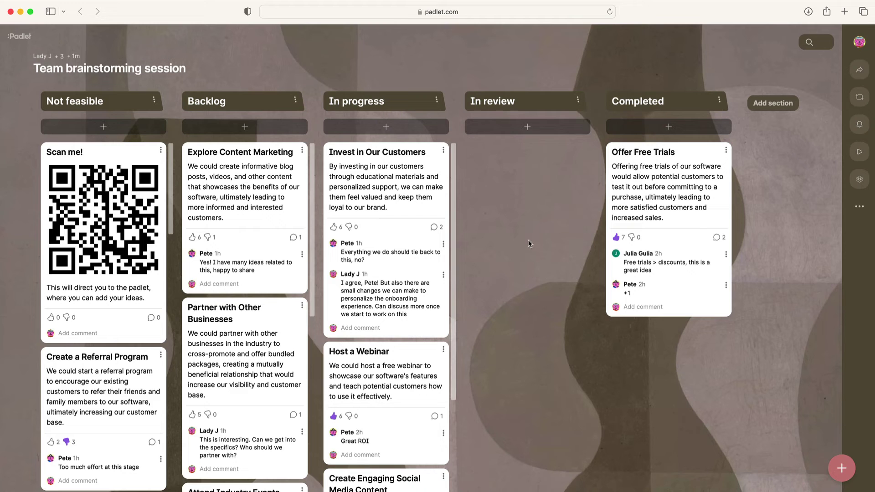
drag(400, 356, 530, 219)
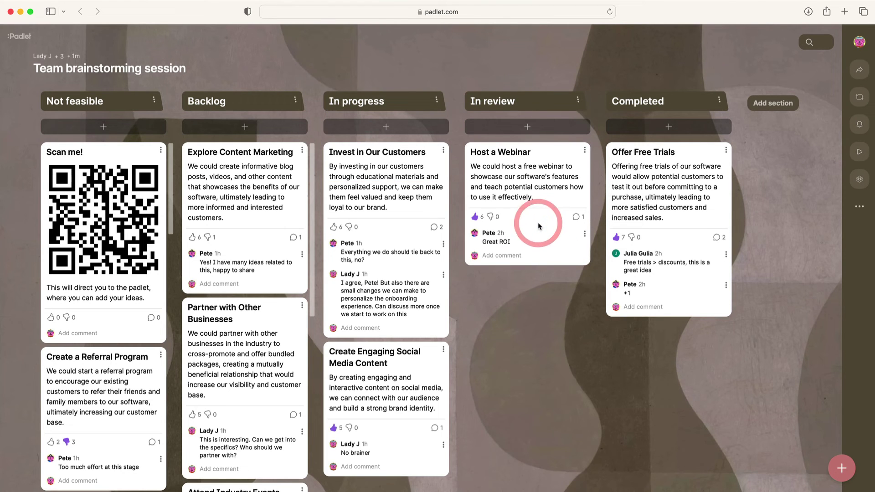